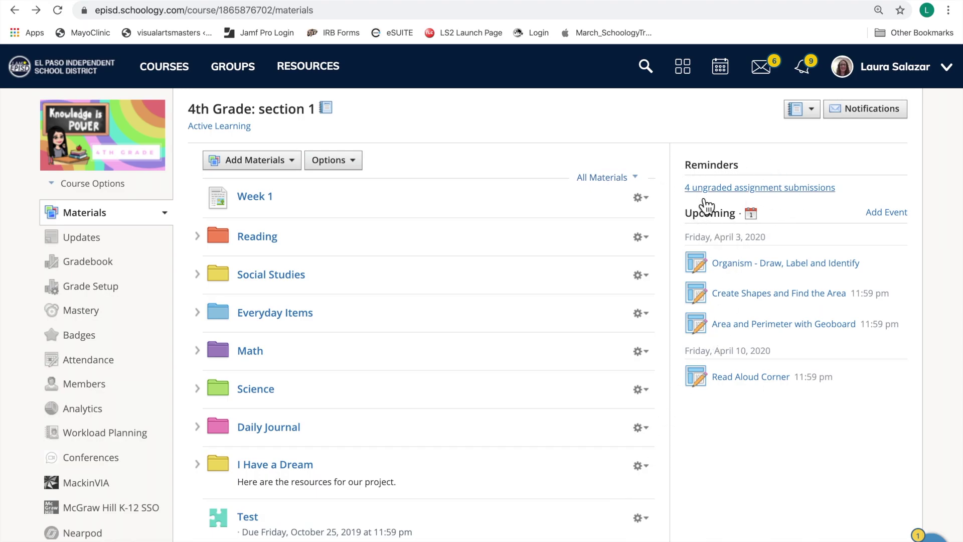
- From the ungraded-submissions reminder, open the student's Area and Perimeter with Geoboard submission
left_click(720, 189)
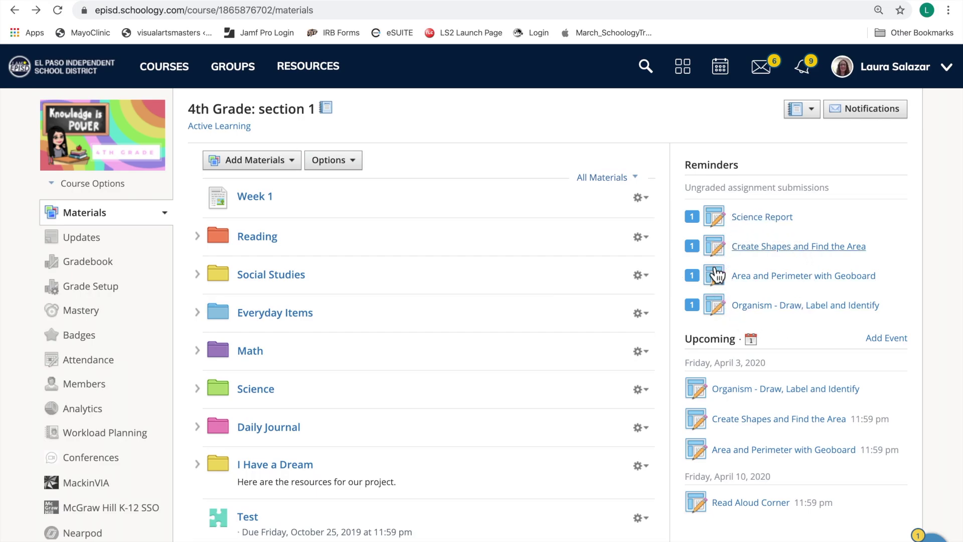
left_click(794, 279)
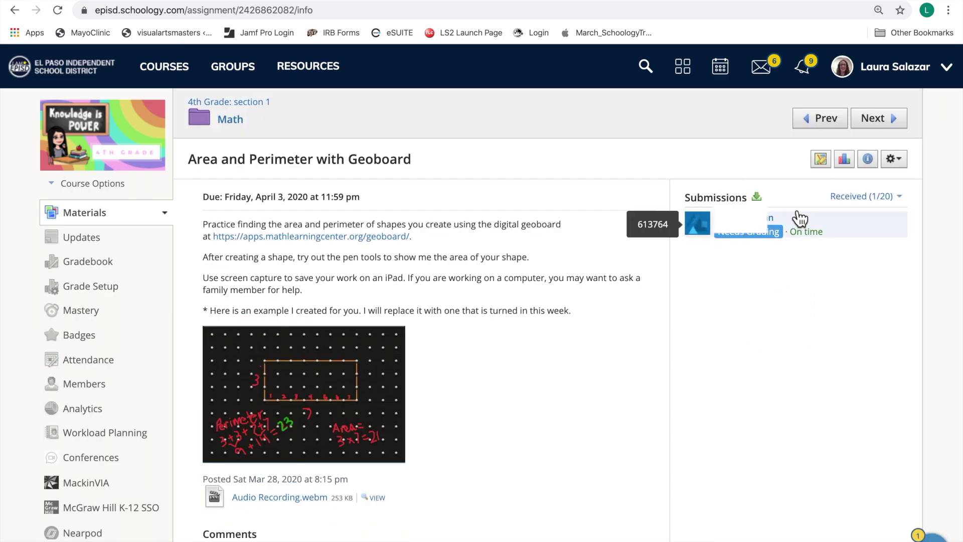
left_click(761, 231)
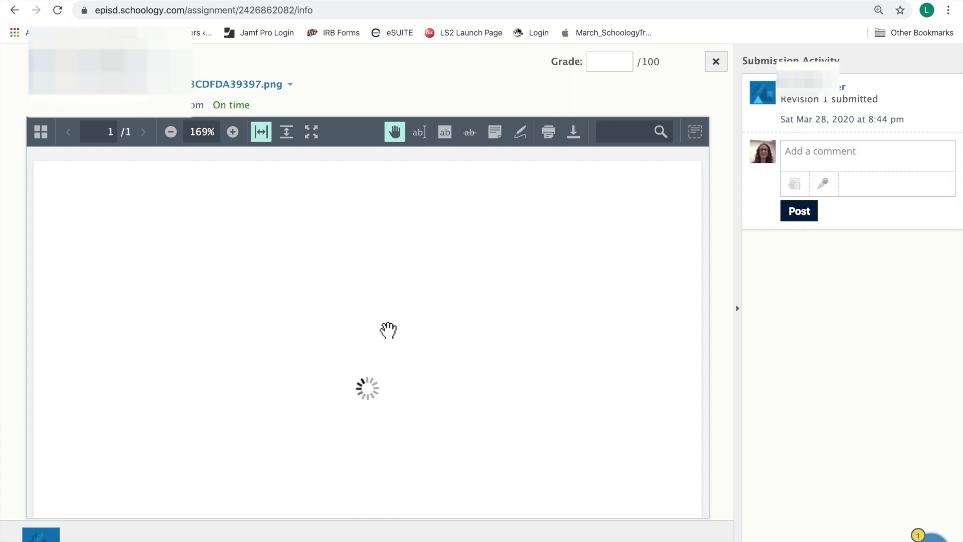
scroll(389, 337, "down", 1)
scroll(389, 336, "down", 1)
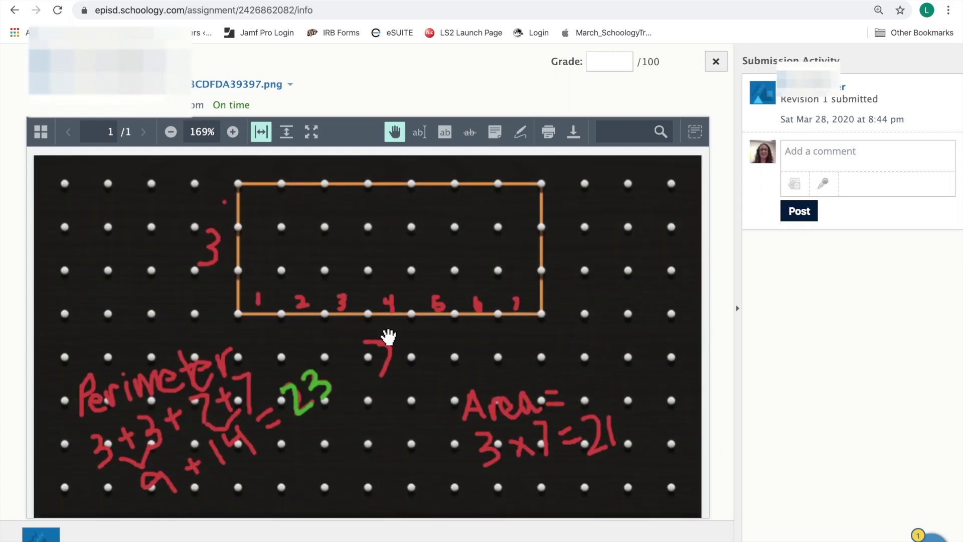
scroll(388, 337, "up", 2)
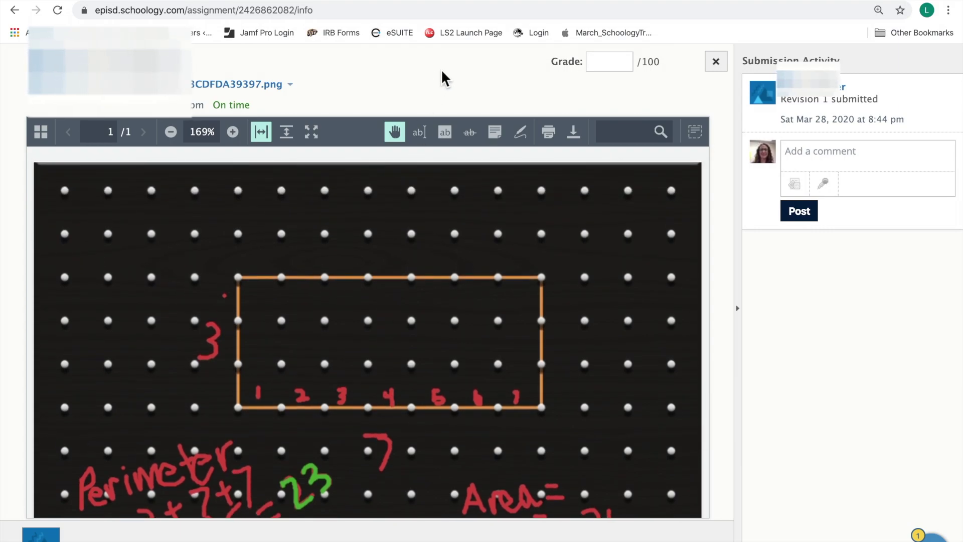
- Select the Grade field for the student's geoboard drawing
left_click(609, 62)
type("100")
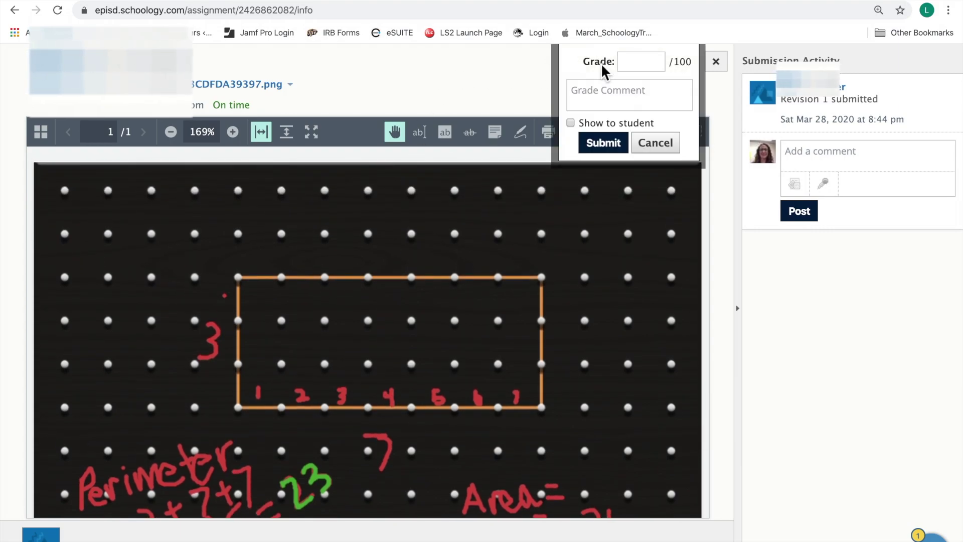
- Submit grade 100 with a student-visible praise comment, then close the viewer
left_click(624, 94)
type("Great")
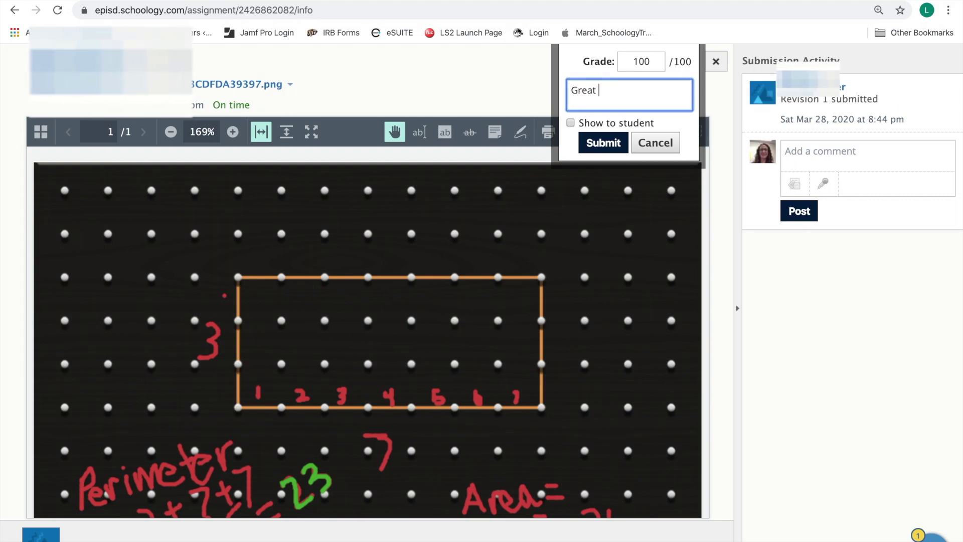
type("work! I c")
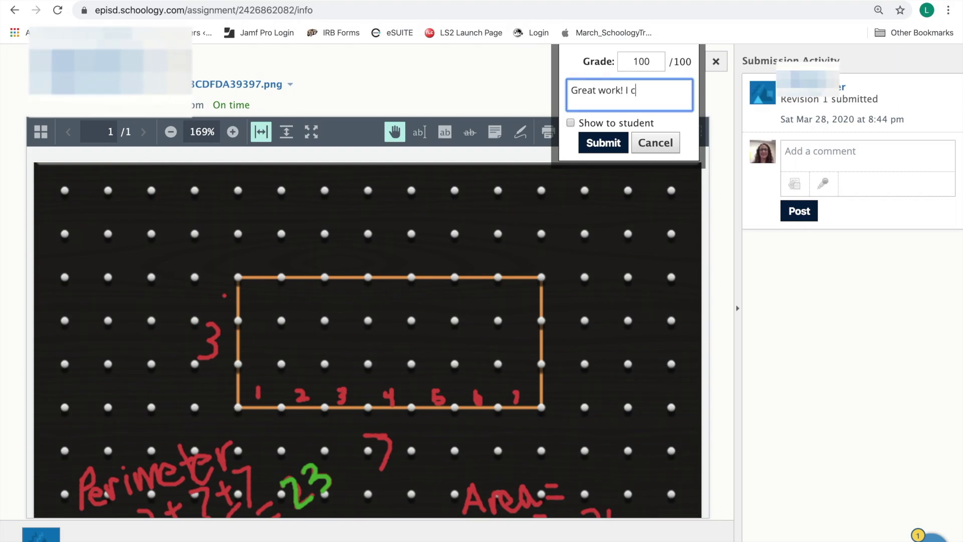
type("an see that you ")
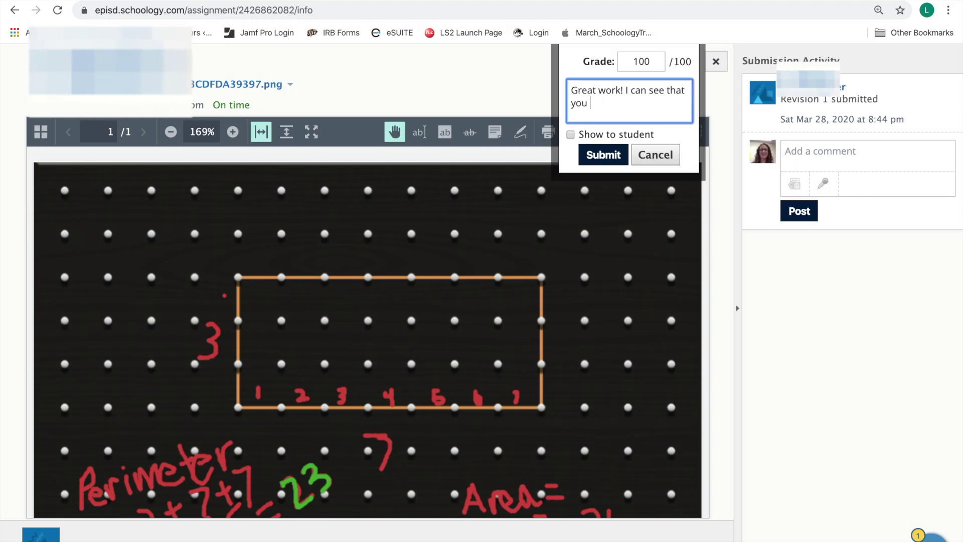
type("really understood")
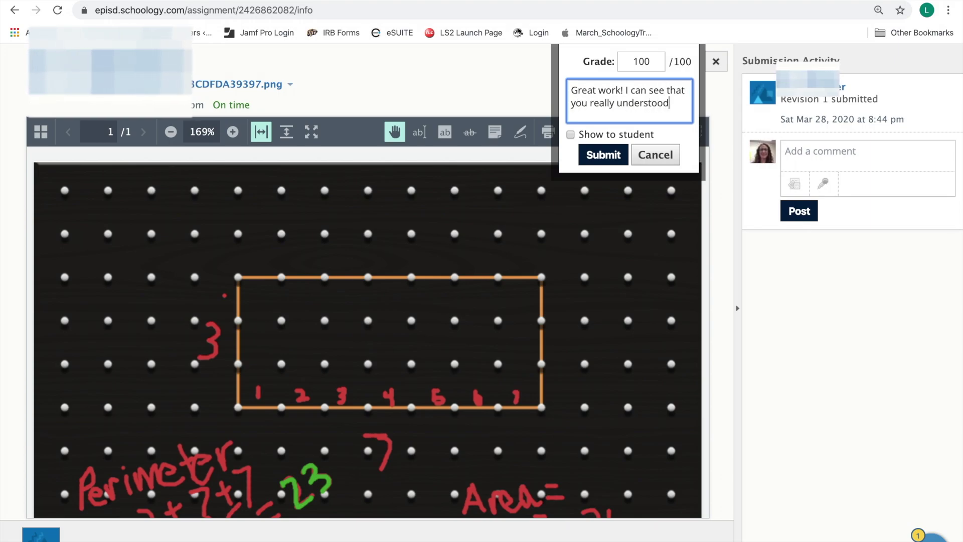
type(" the concept of ")
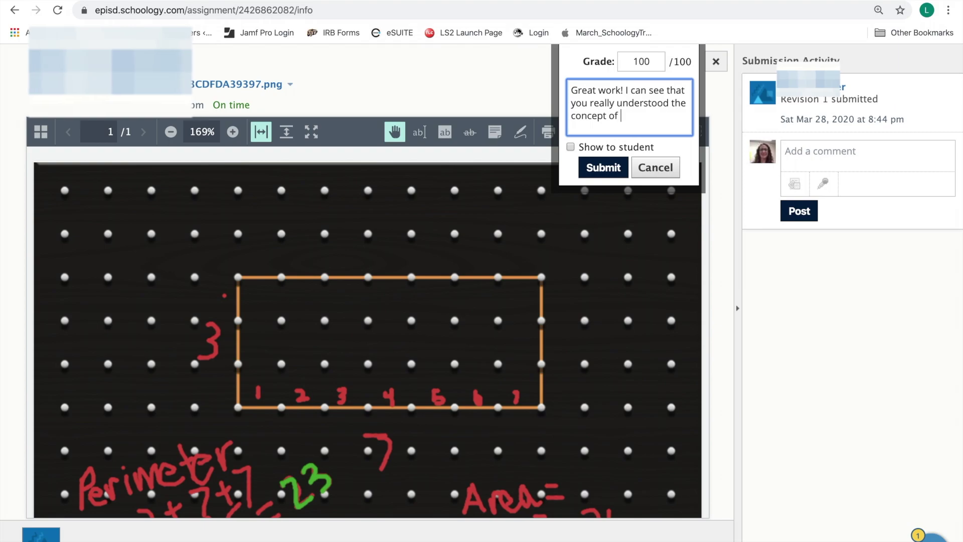
type("area and perimeter.")
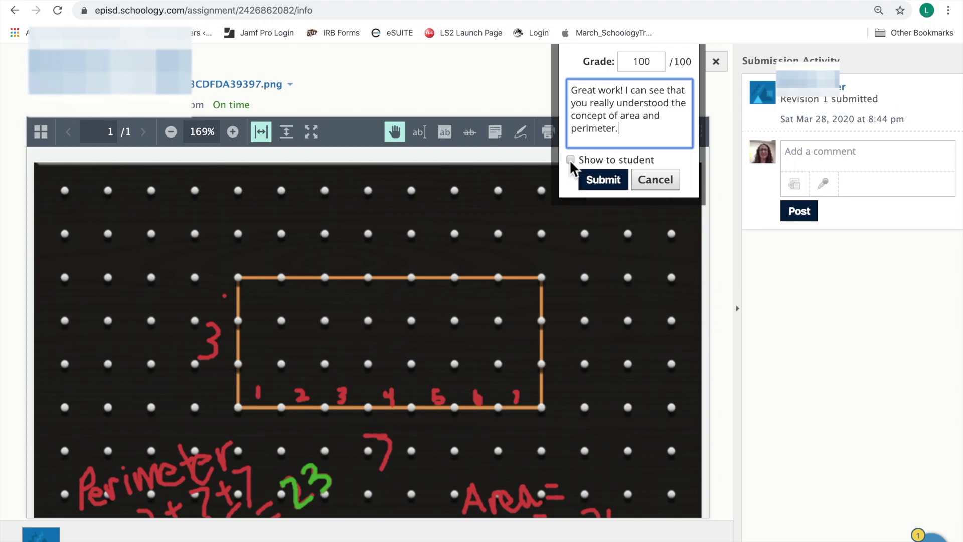
left_click(570, 159)
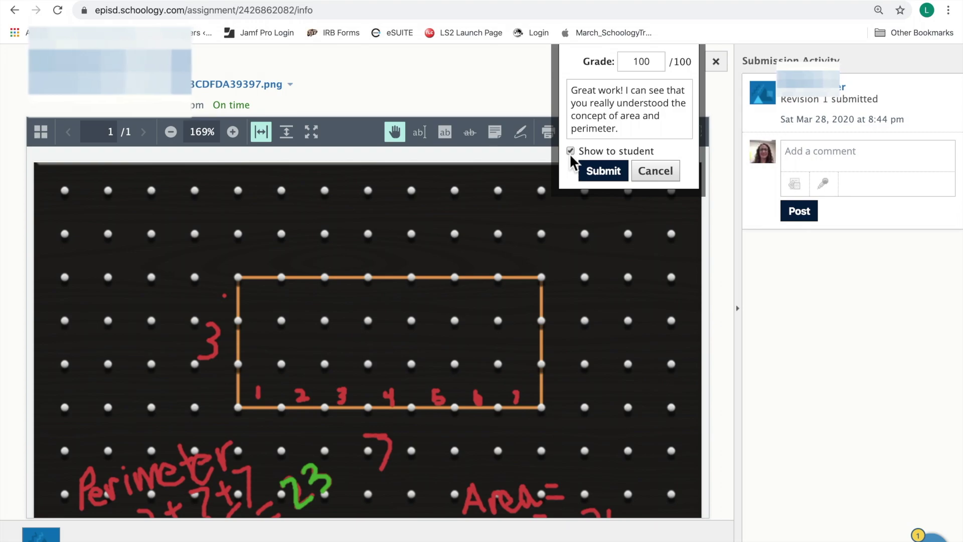
left_click(604, 170)
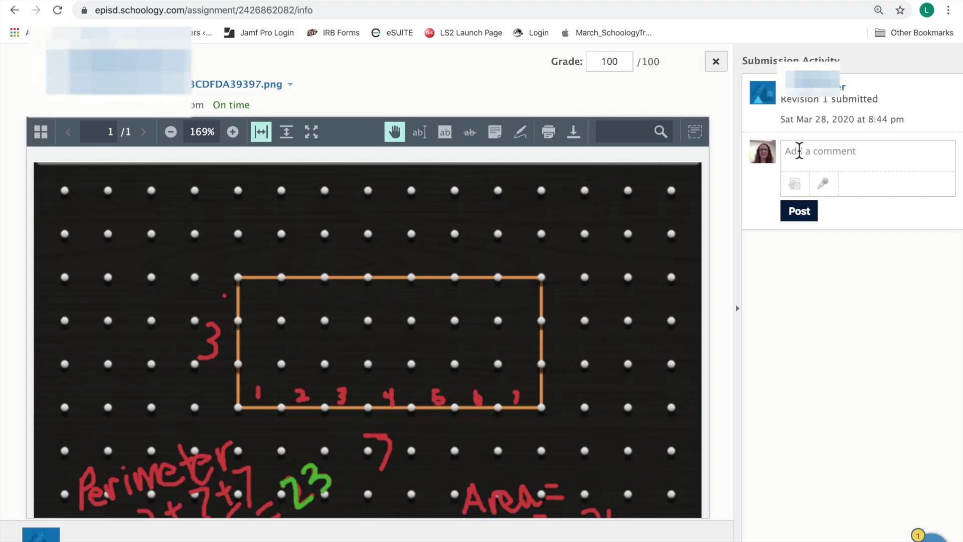
left_click(716, 61)
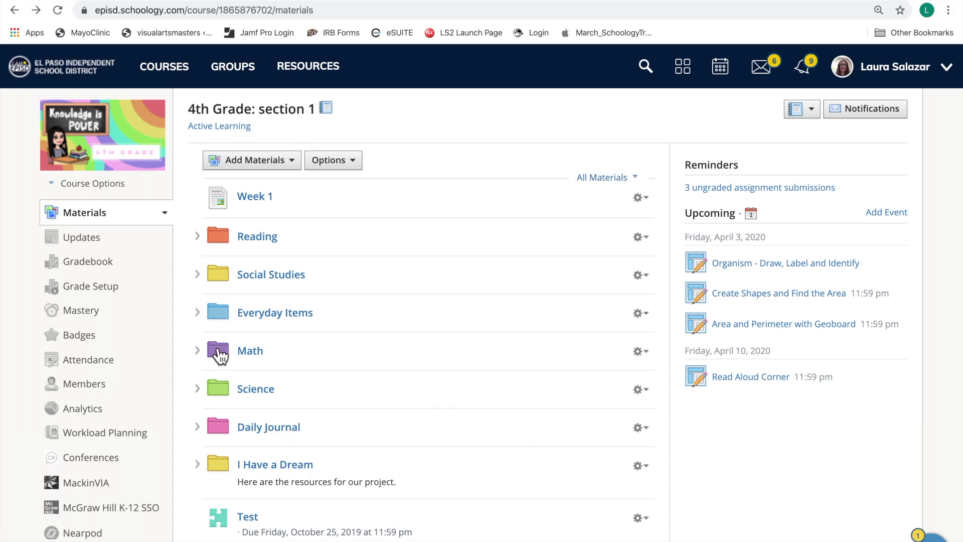
- From the Gradebook, open the student's Organism - Draw, Label and Identify submission
left_click(89, 261)
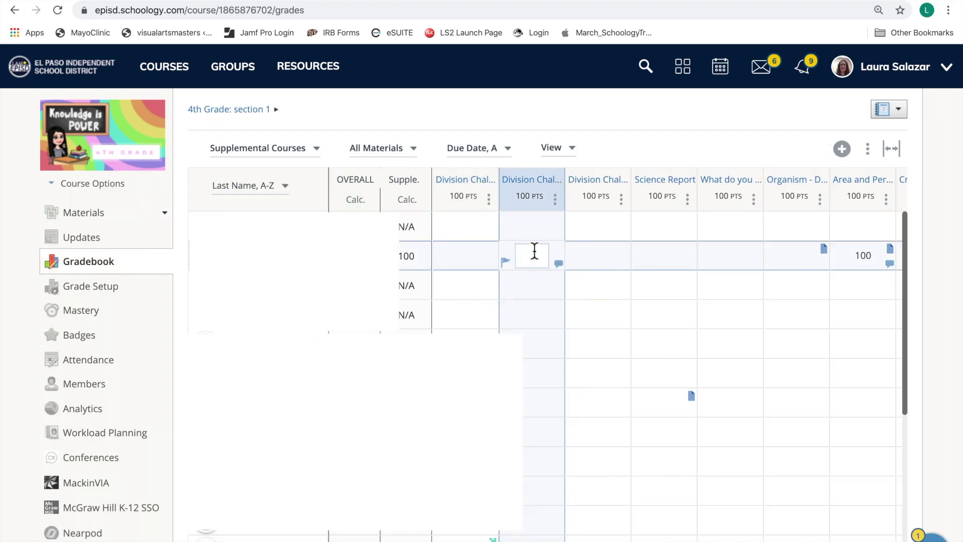
scroll(776, 271, "right", 4)
scroll(777, 271, "right", 3)
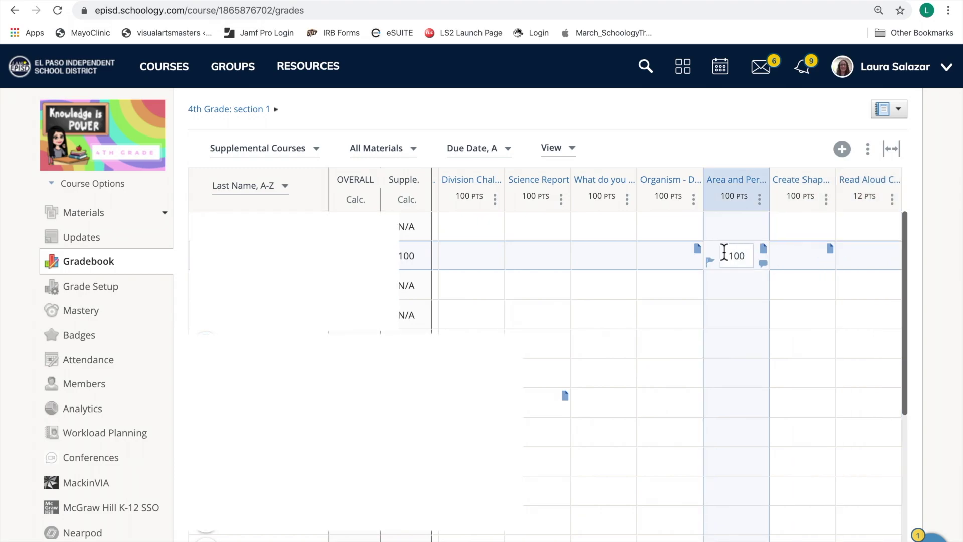
left_click(697, 248)
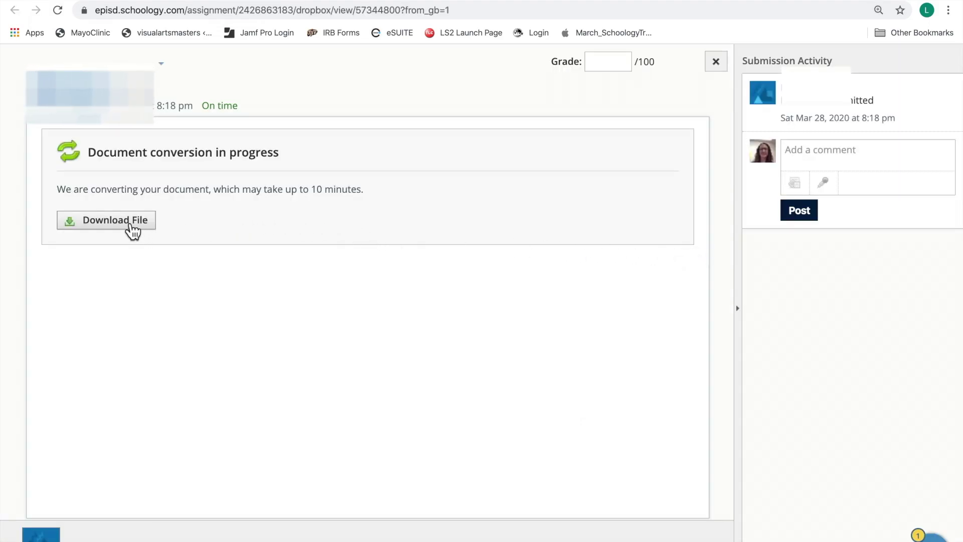
- Download and view the student's recycling Earth picture, then return to Schoology
left_click(132, 226)
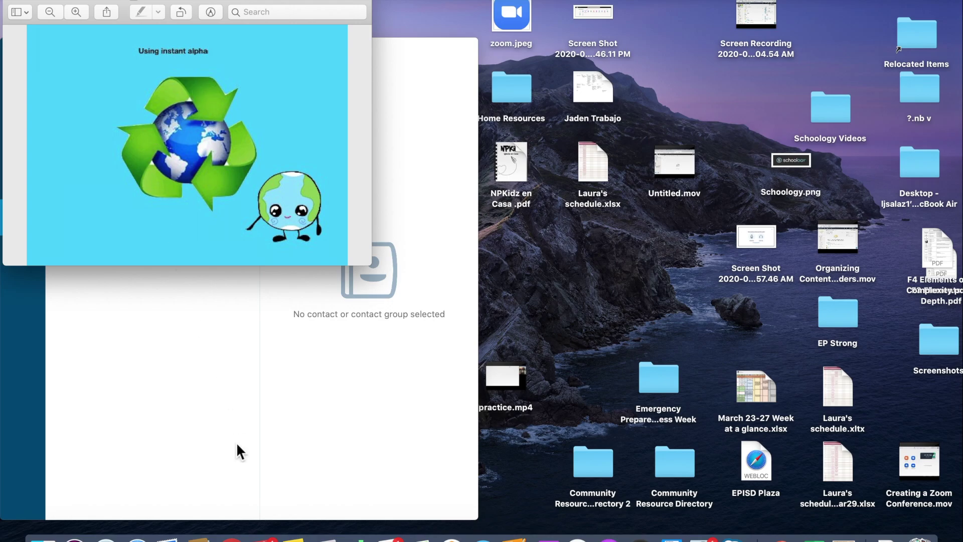
left_click(232, 536)
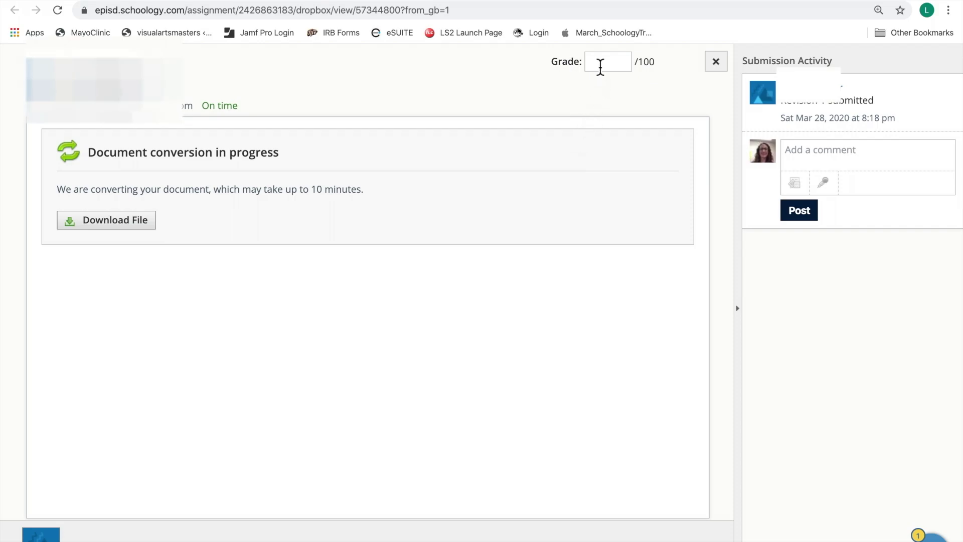
- Enter 100 as the Organism grade and begin a praise comment
left_click(600, 64)
type("100")
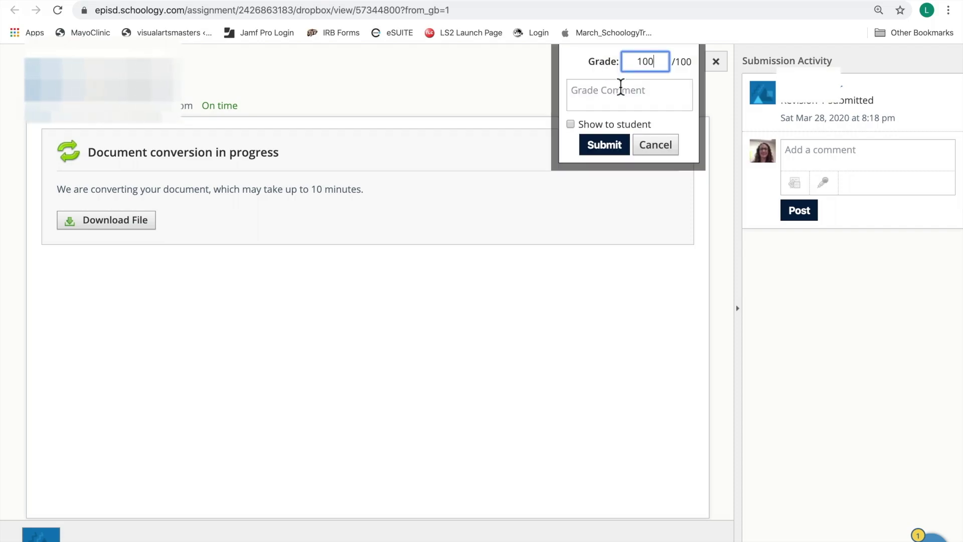
left_click(621, 91)
type("Wow! Very nice work")
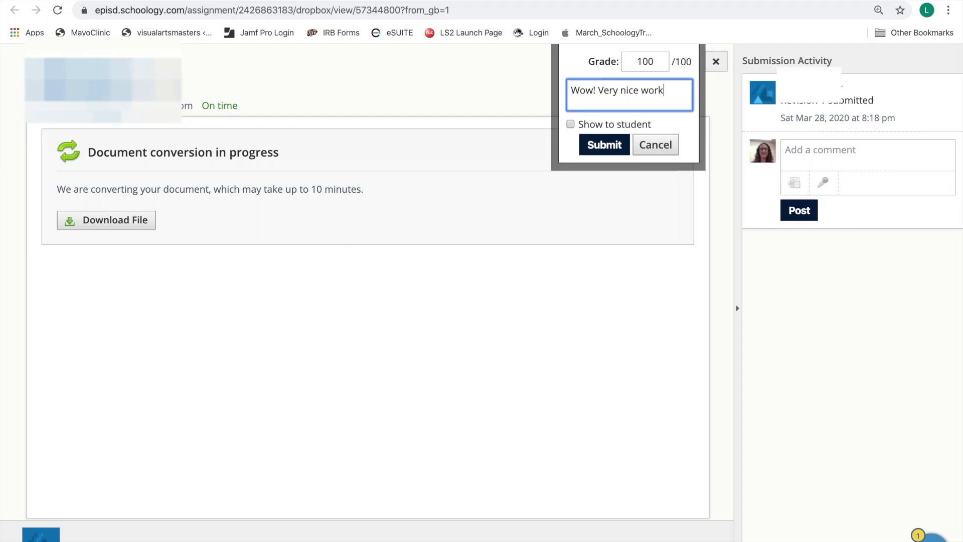
type(". I like how you inc")
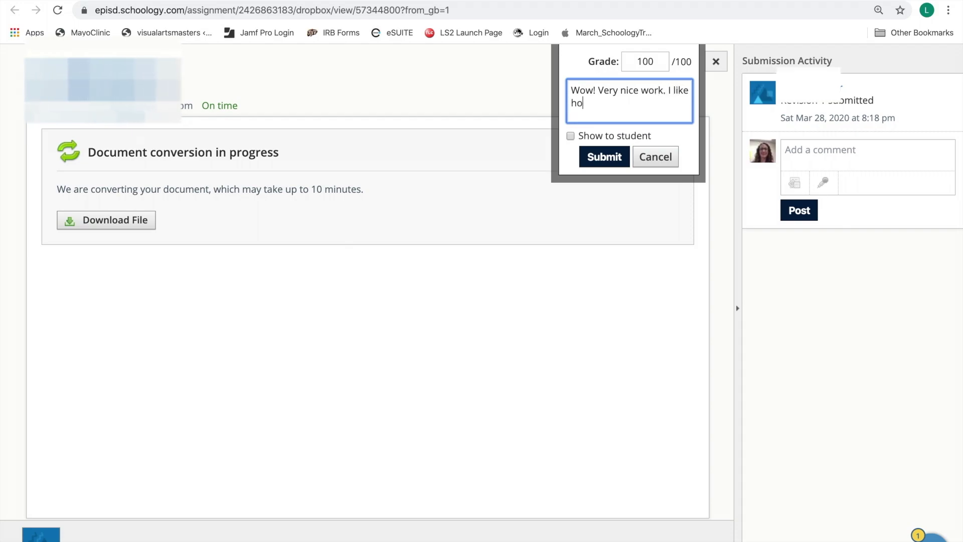
type("orporated the concepts from the video we watched.")
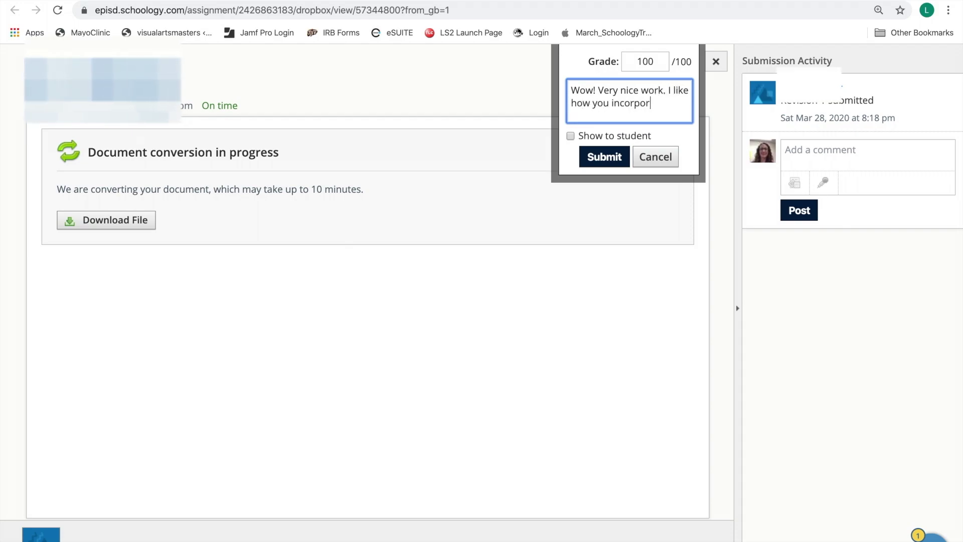